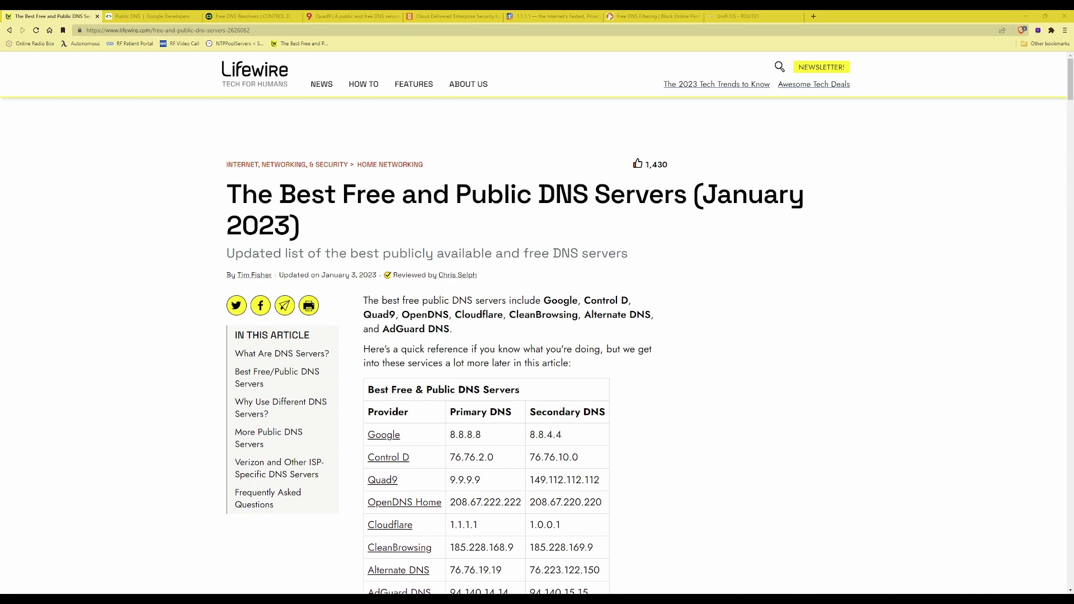
Scroll to Lifewire's DNS provider table, then bring up the Google Public DNS page (8.8.8.8, 8.8.4.4)
key(ctrl+minus)
key(ctrl+minus)
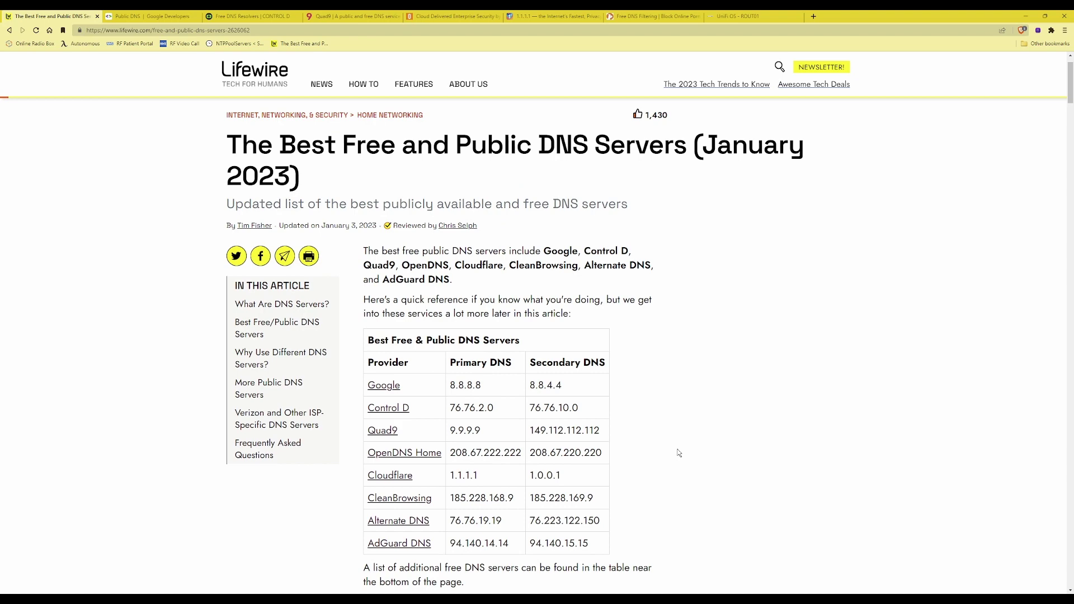
key(ctrl+plus)
key(ctrl+plus)
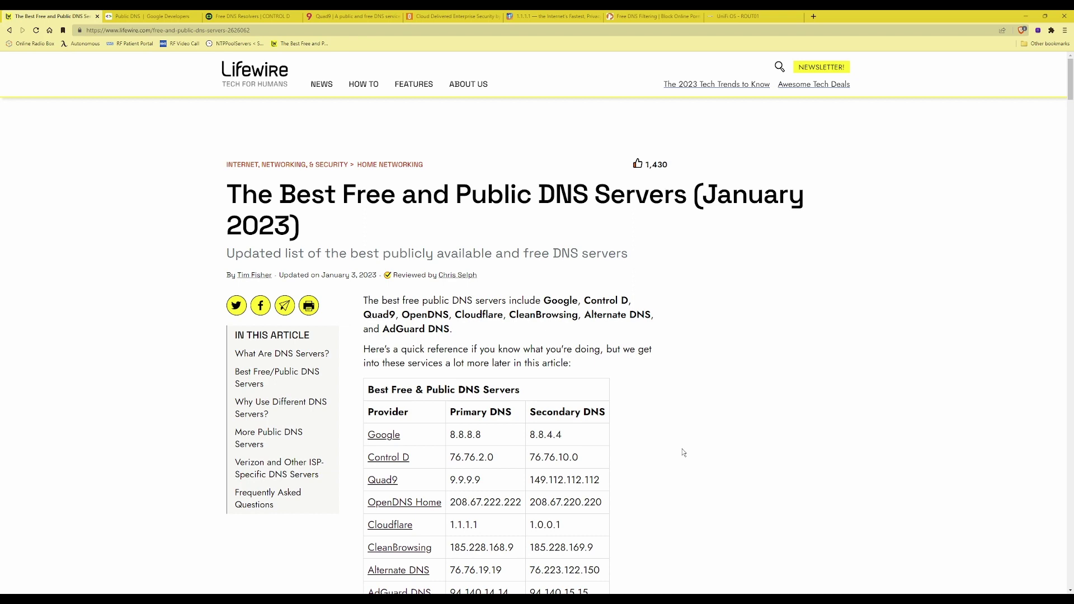
scroll(683, 452, down, 2)
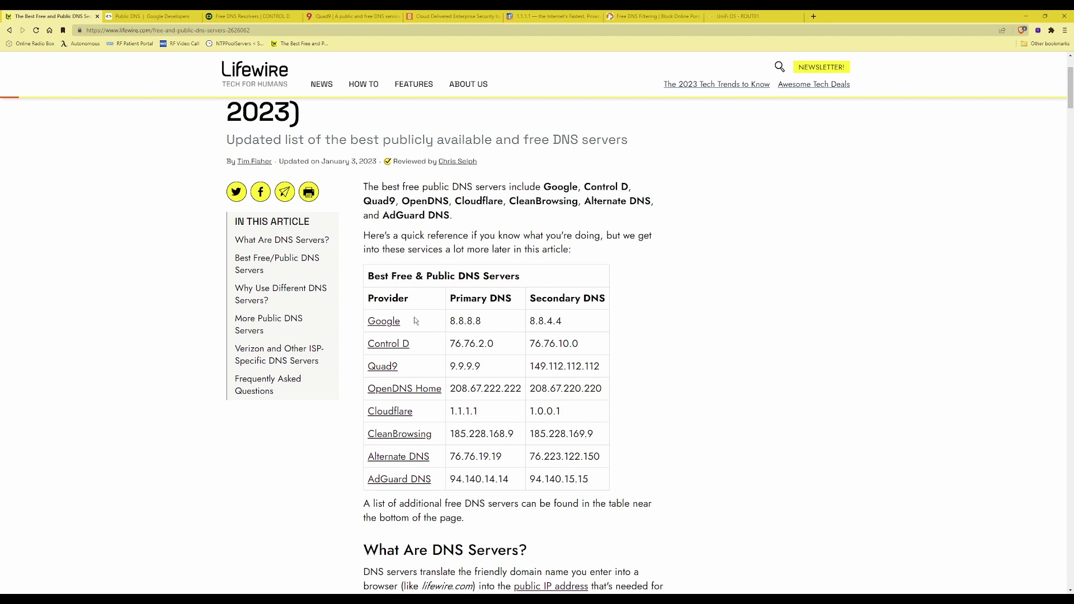
click(149, 15)
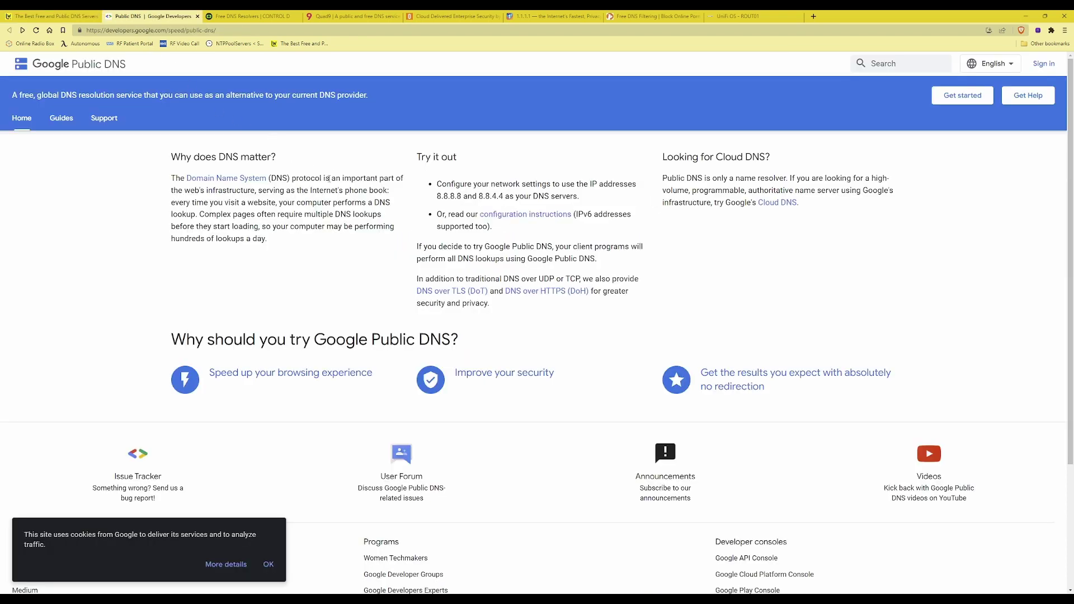
Check the Ads & Tracking resolver addresses on Control D's Free DNS page, leaving it unselected
click(265, 20)
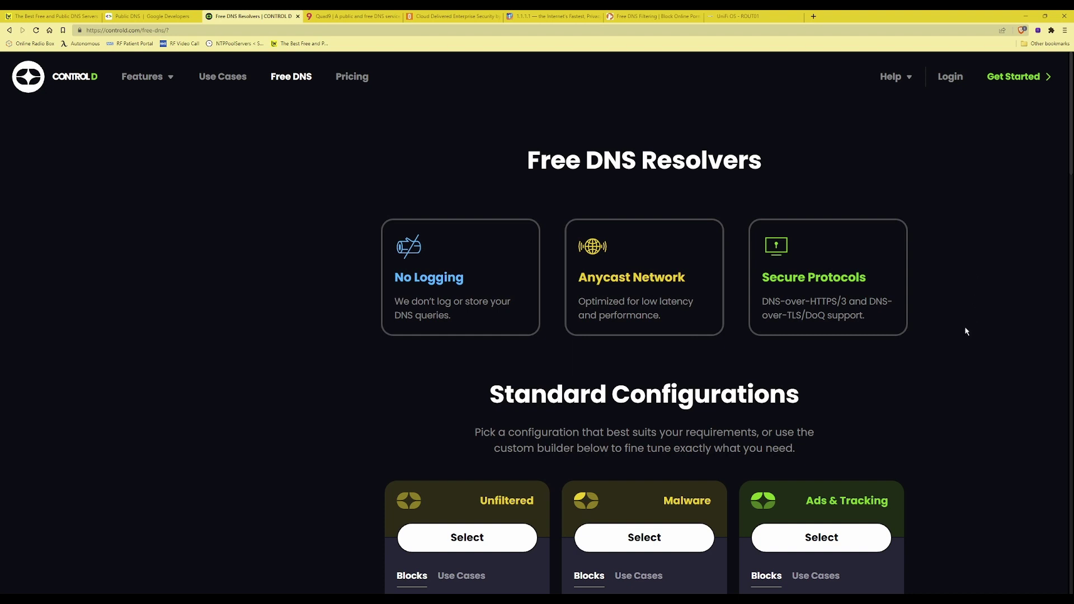
scroll(967, 332, down, 5)
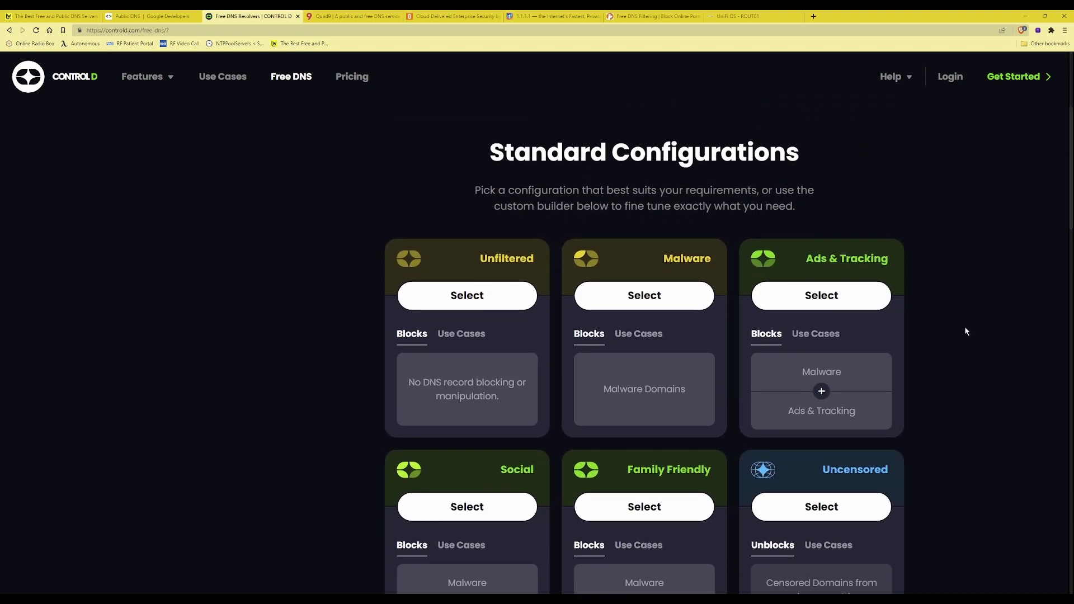
scroll(968, 327, down, 2)
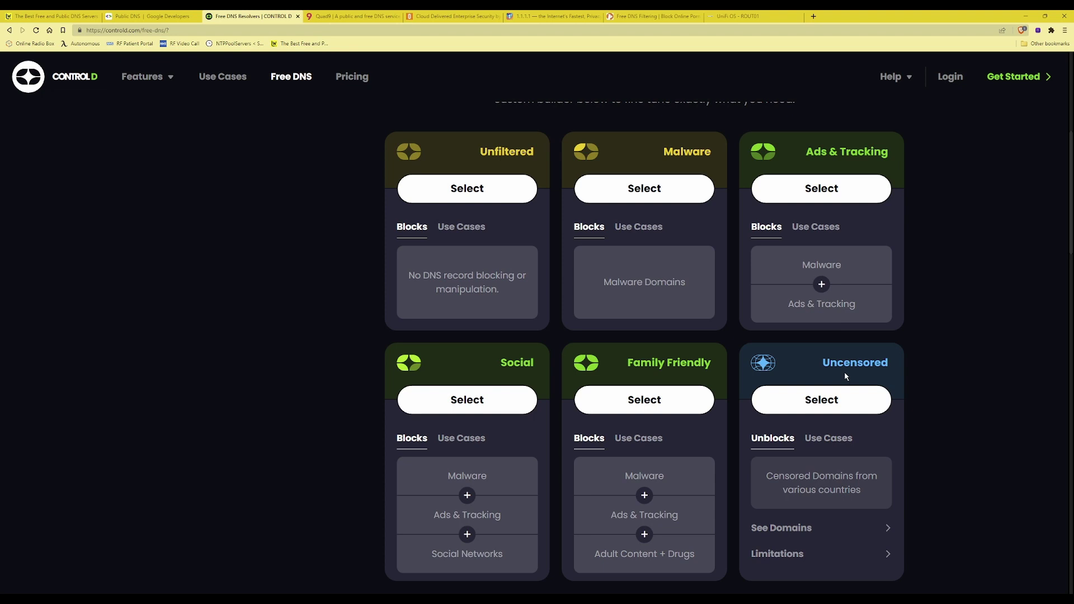
scroll(575, 216, up, 2)
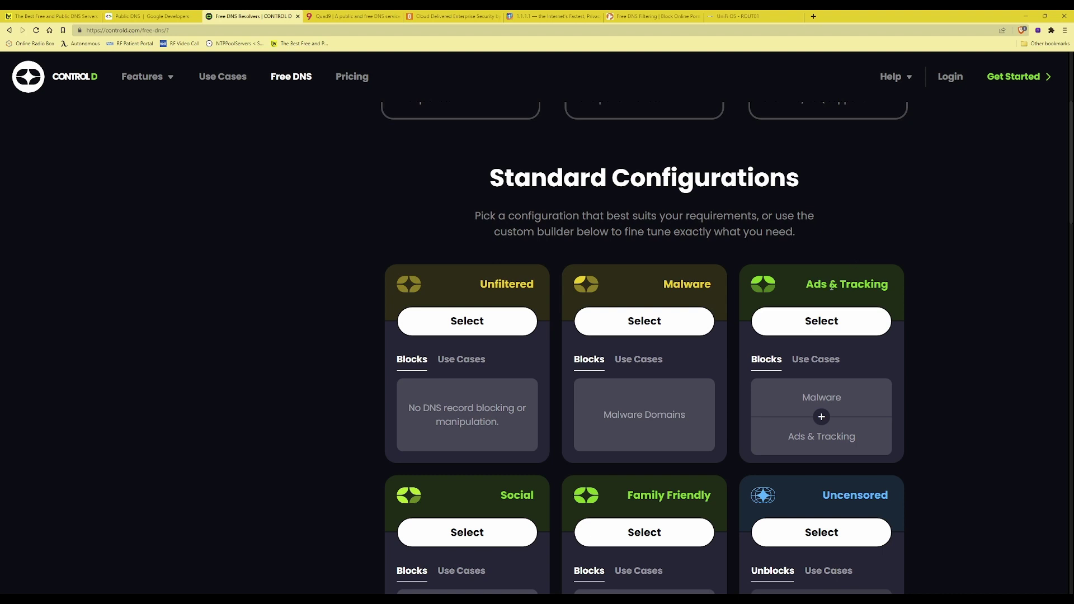
click(827, 325)
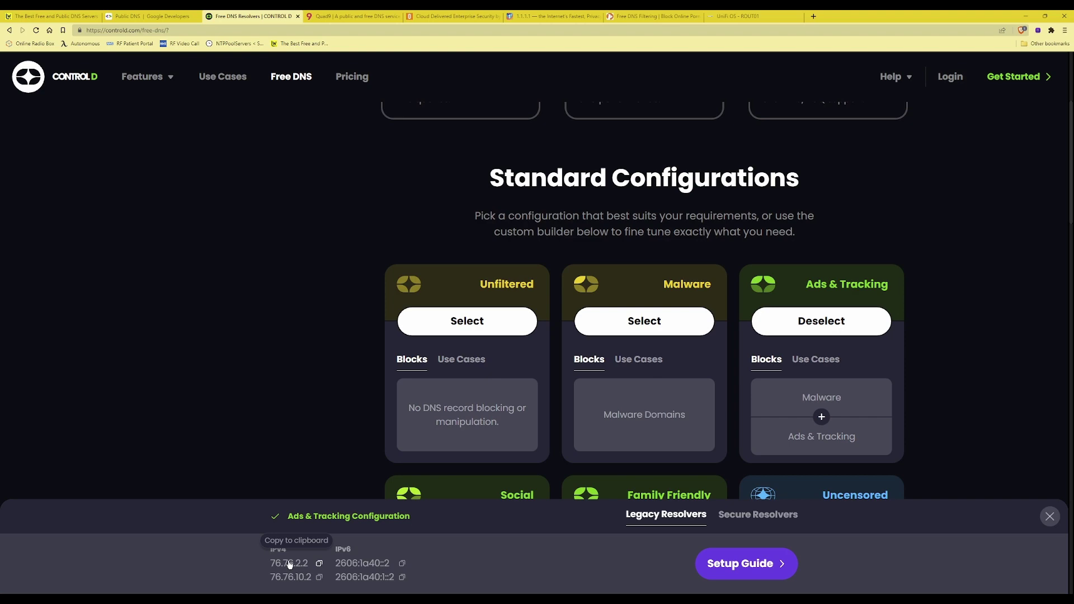
click(494, 141)
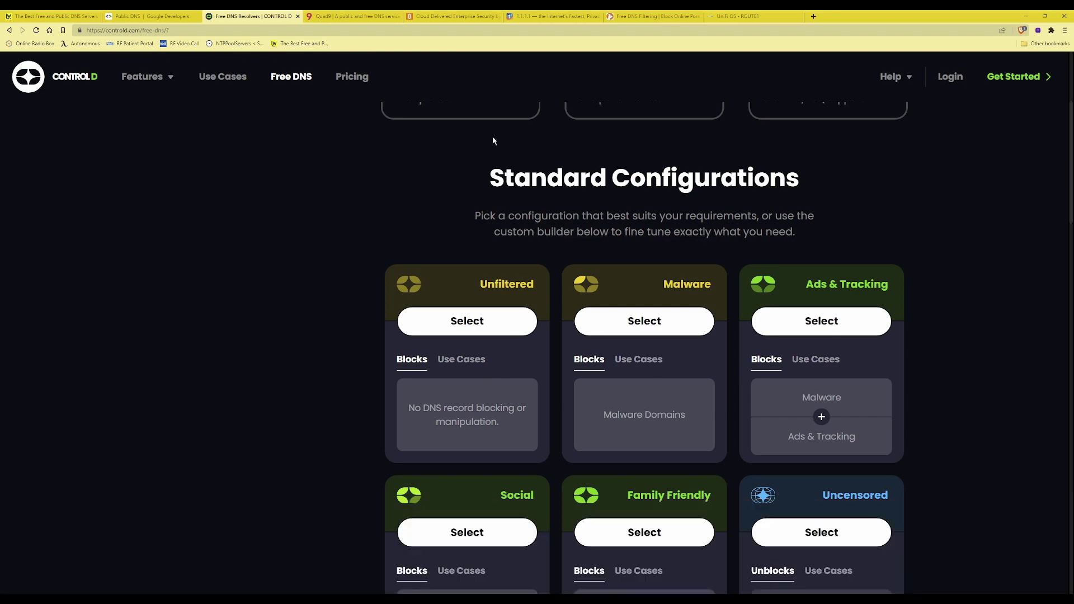
Browse the Quad9 homepage listing resolvers 9.9.9.9 and 149.112.112.112
click(352, 18)
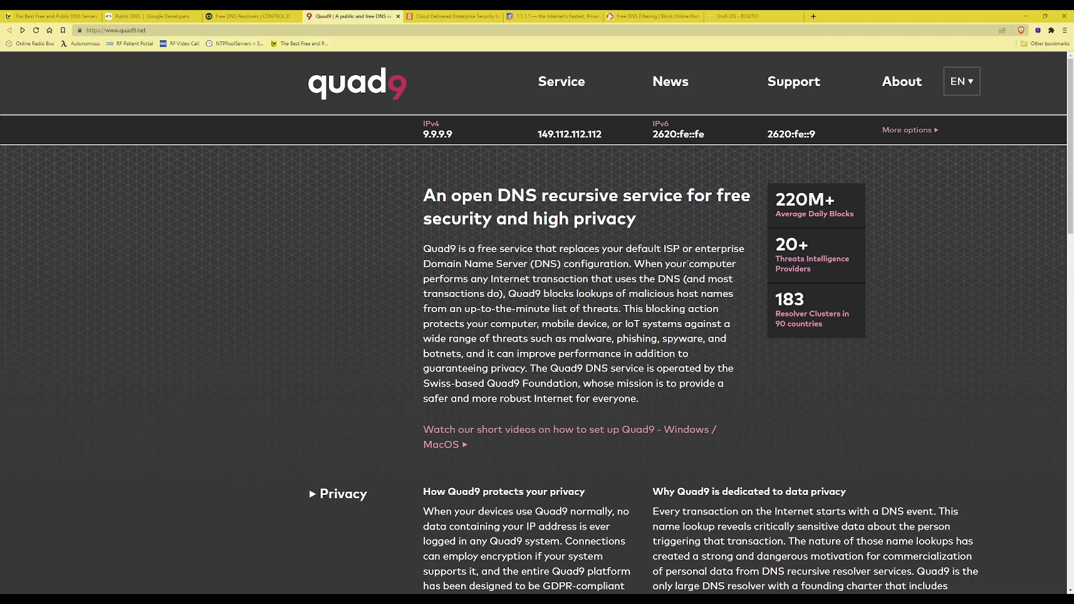
scroll(621, 308, down, 3)
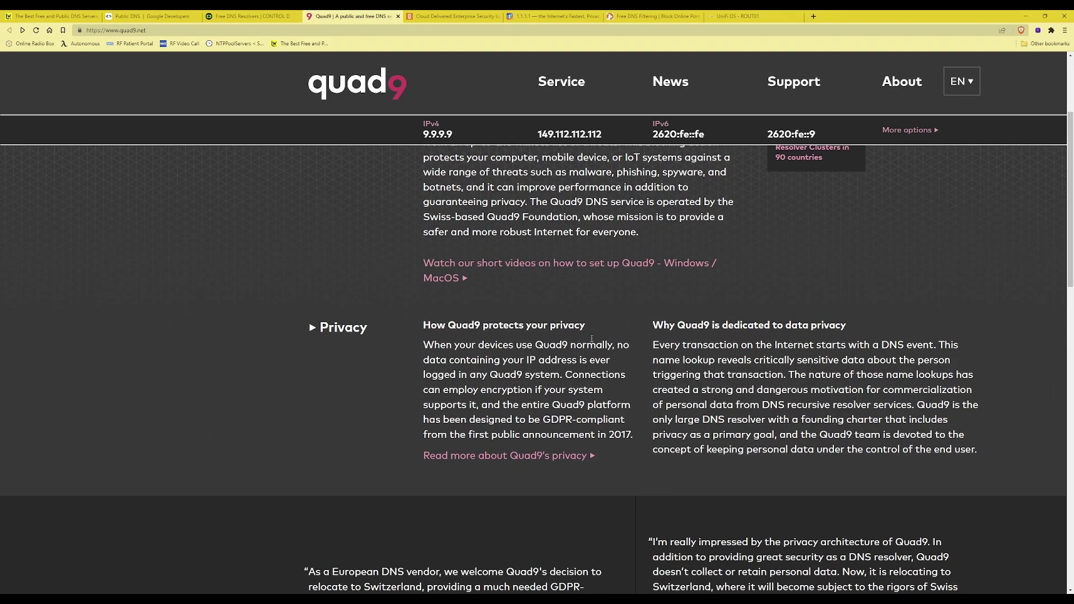
scroll(592, 338, down, 3)
scroll(582, 337, up, 6)
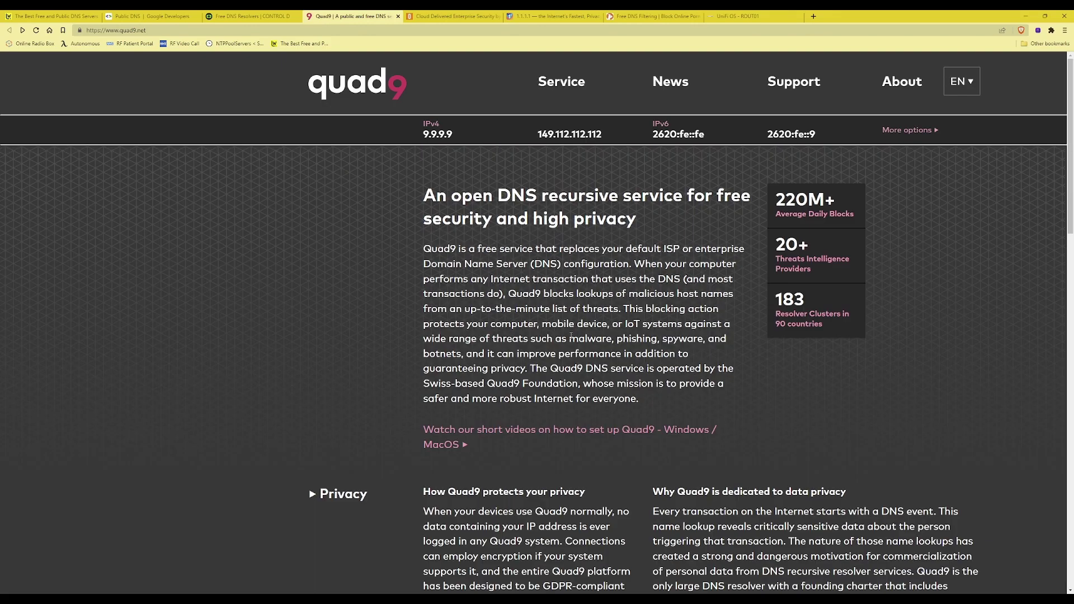
Look over the OpenDNS homepage's consumer and enterprise offerings, then bring up Cloudflare's 1.1.1.1 page
click(446, 17)
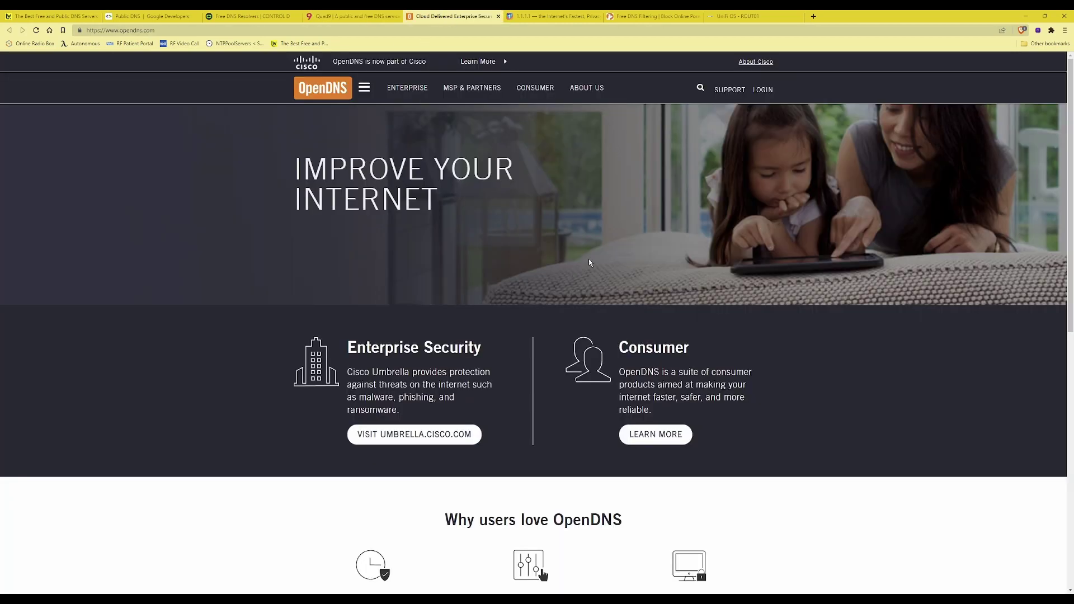
scroll(587, 221, down, 2)
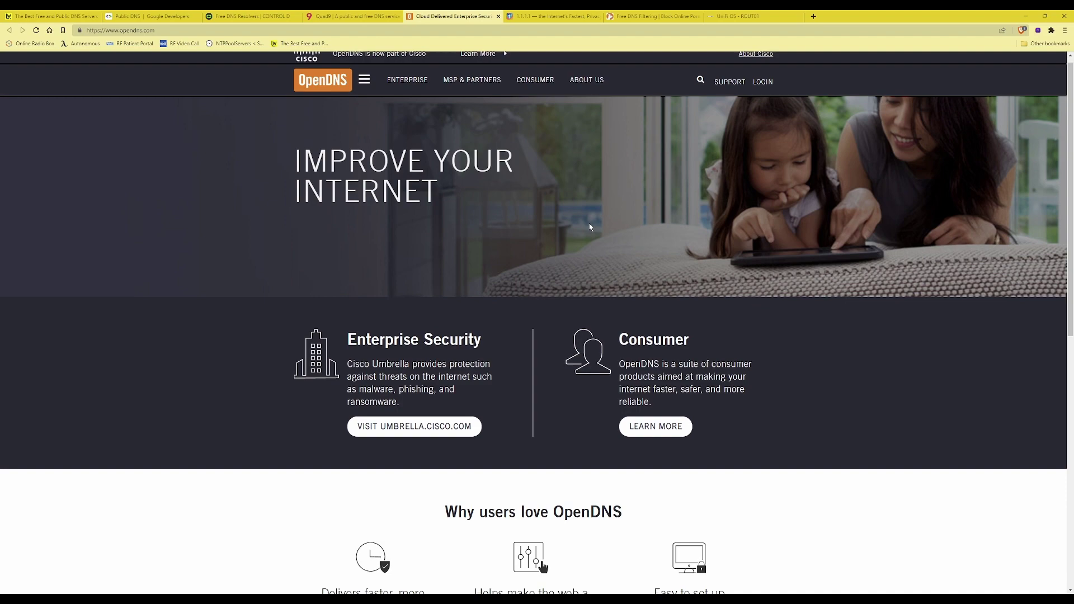
scroll(343, 105, up, 2)
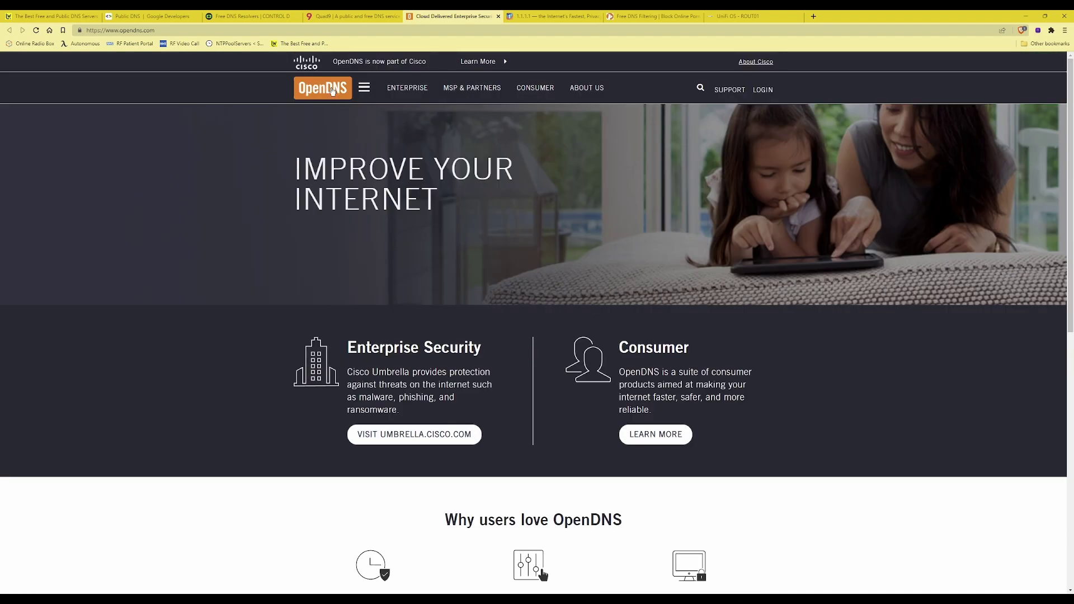
scroll(614, 246, down, 1)
scroll(613, 247, down, 4)
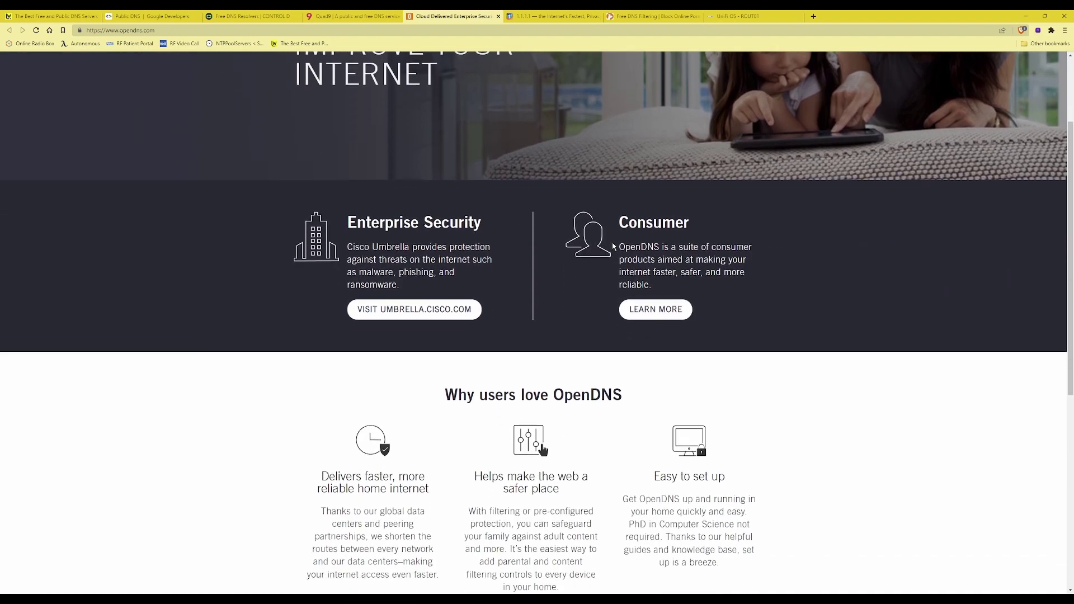
scroll(612, 243, down, 5)
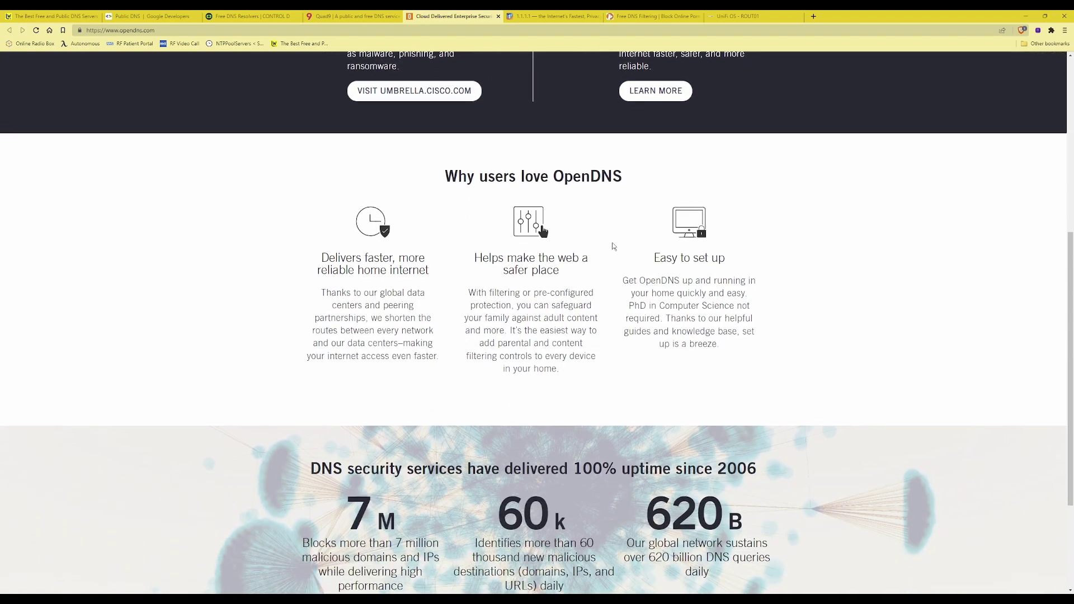
scroll(592, 227, up, 10)
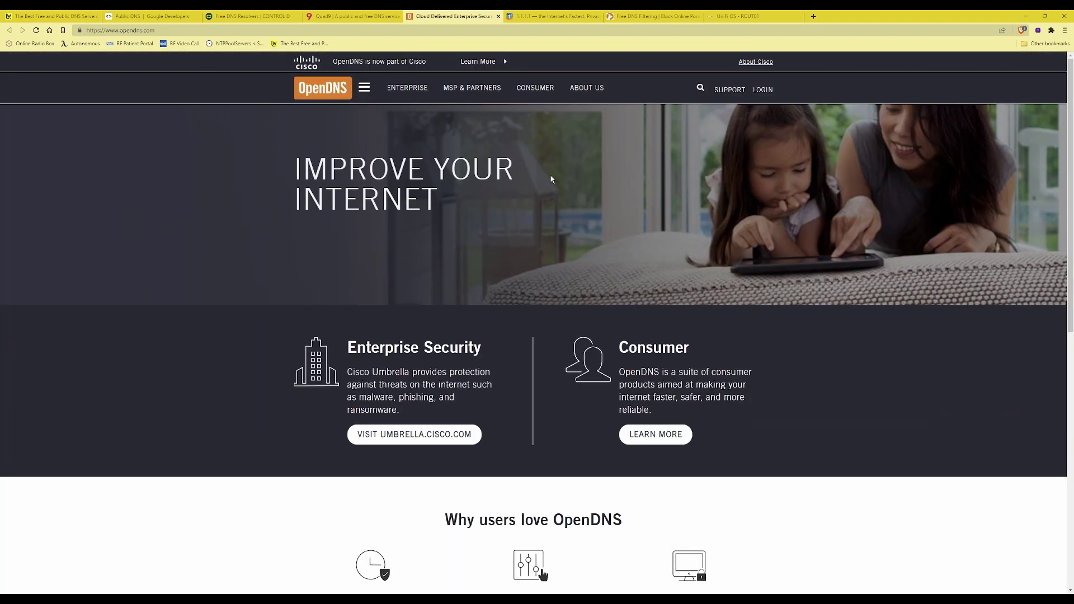
click(560, 19)
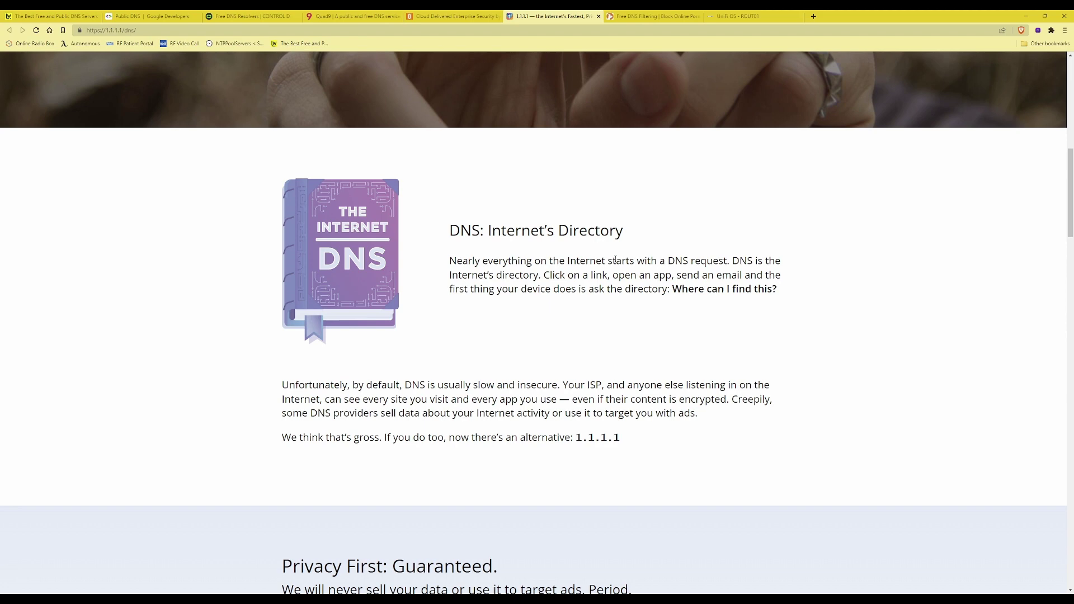
Read the 1.1.1.1 privacy and speed sections, then return to Lifewire's free DNS servers article
scroll(616, 260, down, 5)
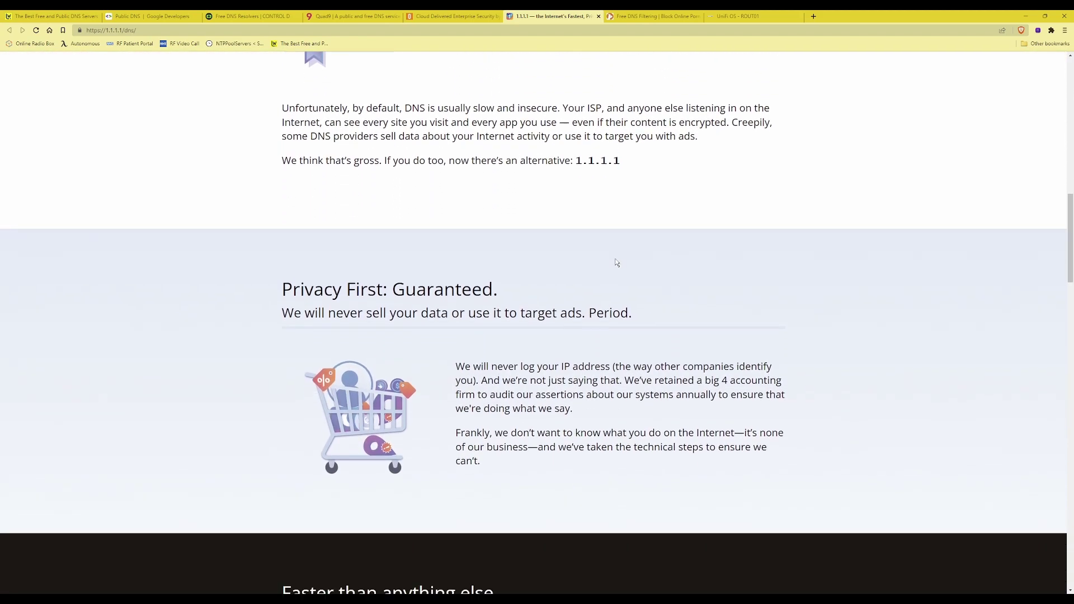
scroll(616, 260, down, 1)
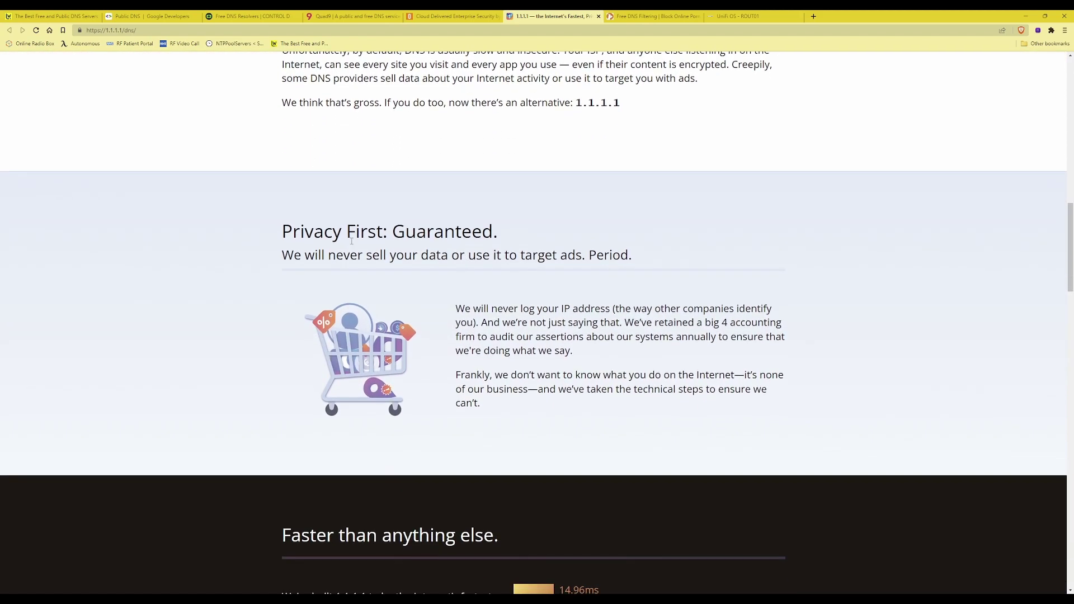
scroll(682, 301, down, 1)
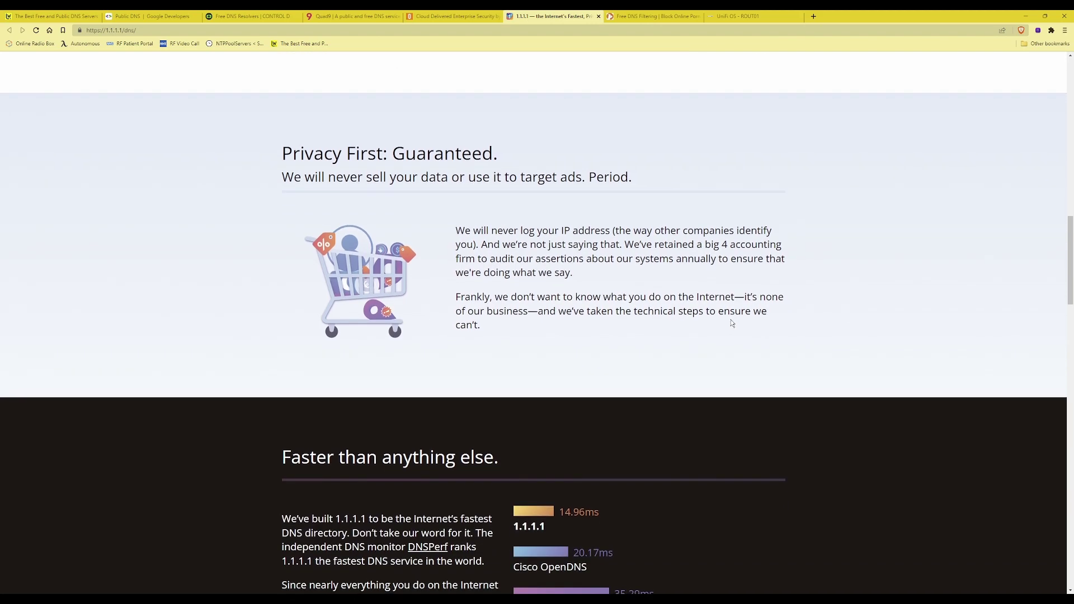
scroll(732, 324, down, 3)
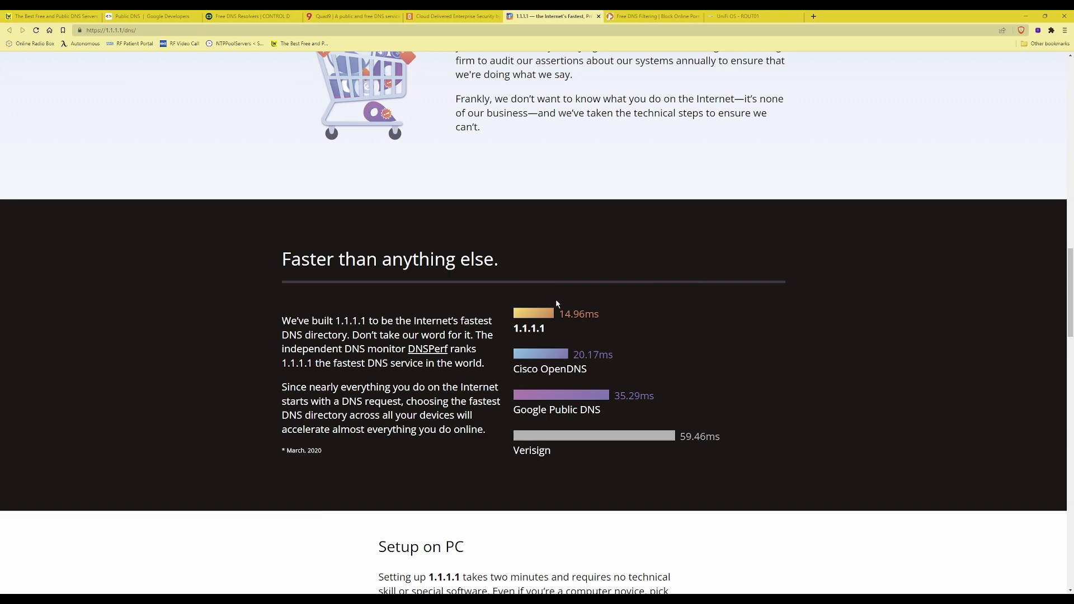
scroll(641, 319, up, 3)
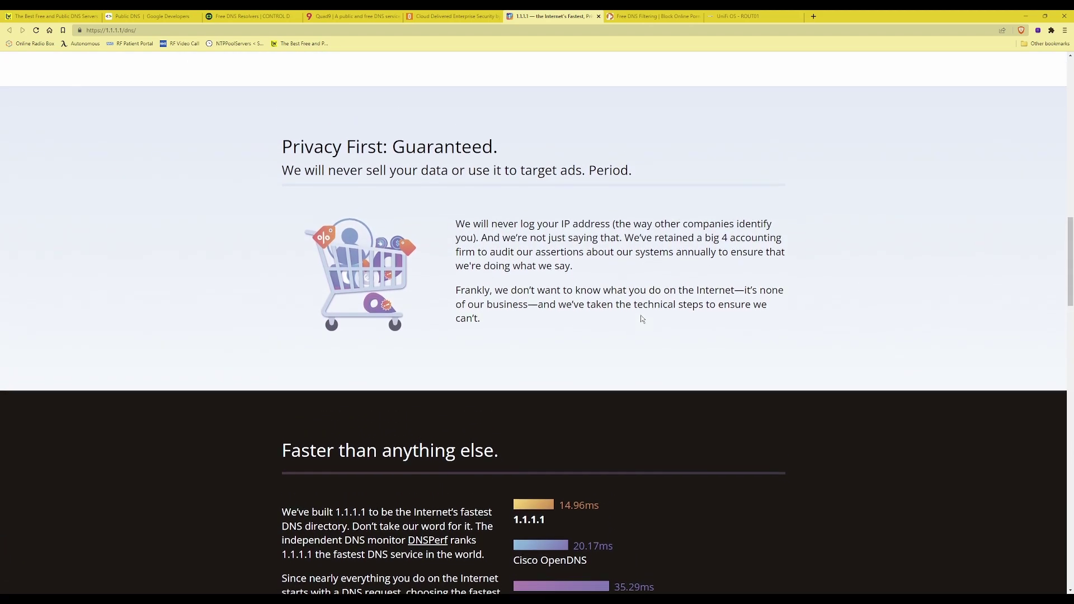
scroll(641, 317, down, 4)
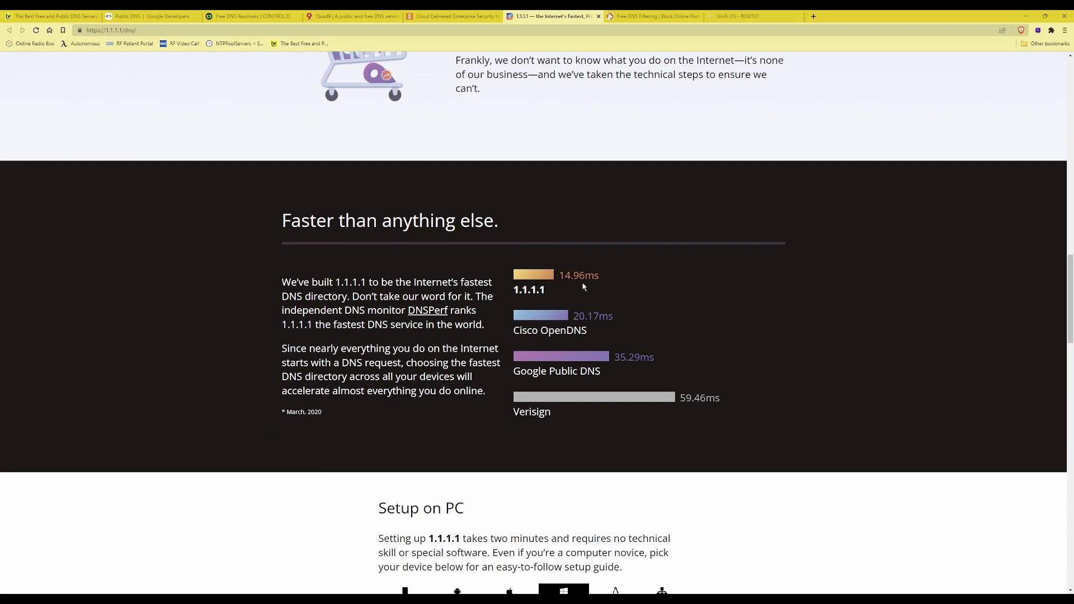
click(655, 16)
click(59, 17)
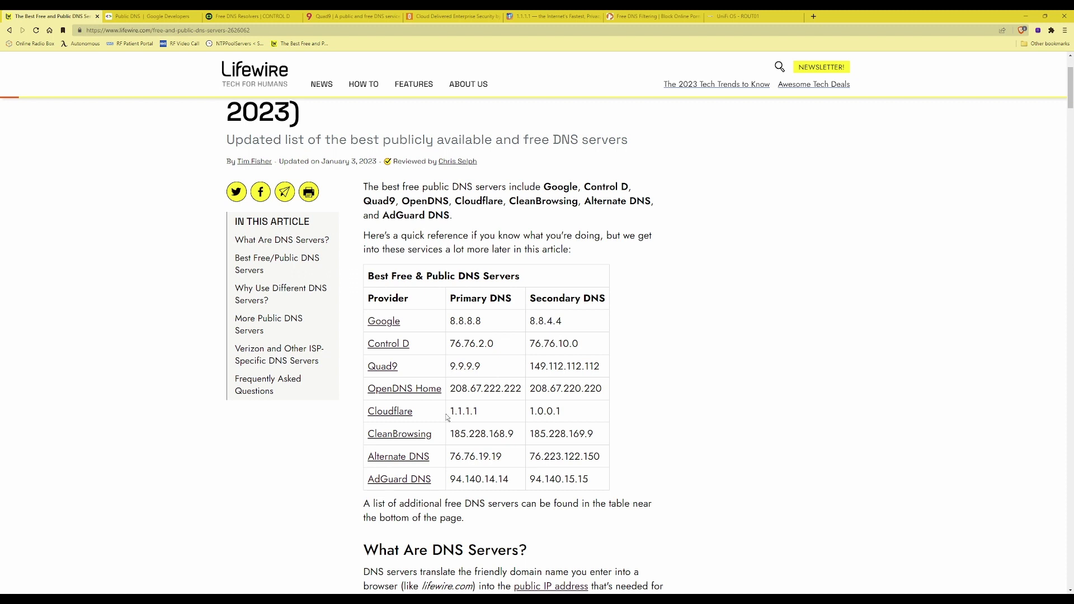
Highlight Cloudflare's 1.1.1.1 and 1.0.0.1 addresses in Lifewire's DNS table
drag(451, 413, 566, 417)
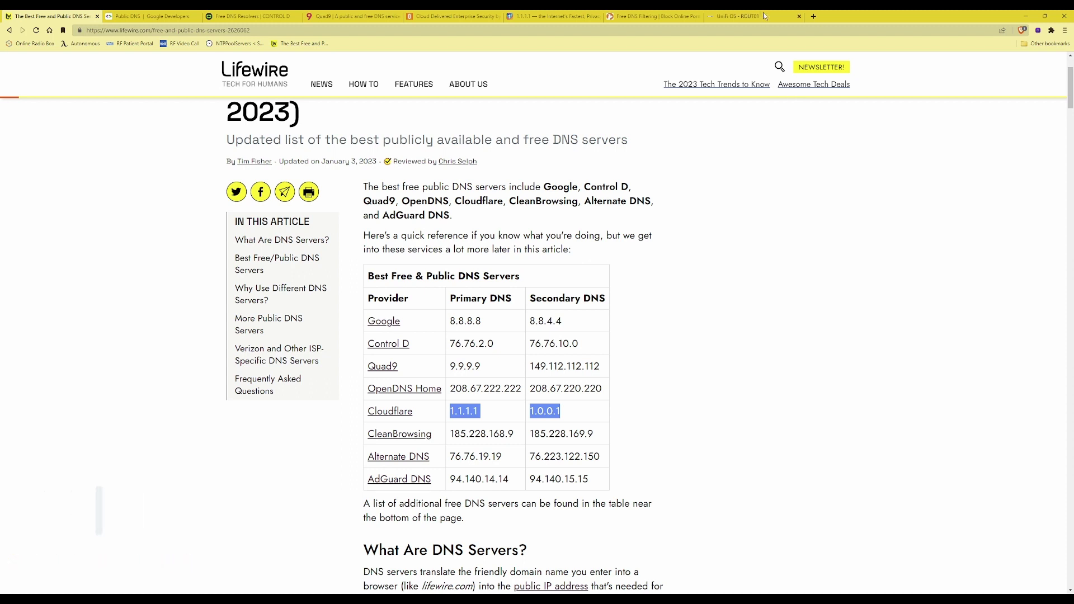
Sign in to the ROUT01 UniFi OS console with the administrator username and password
click(738, 16)
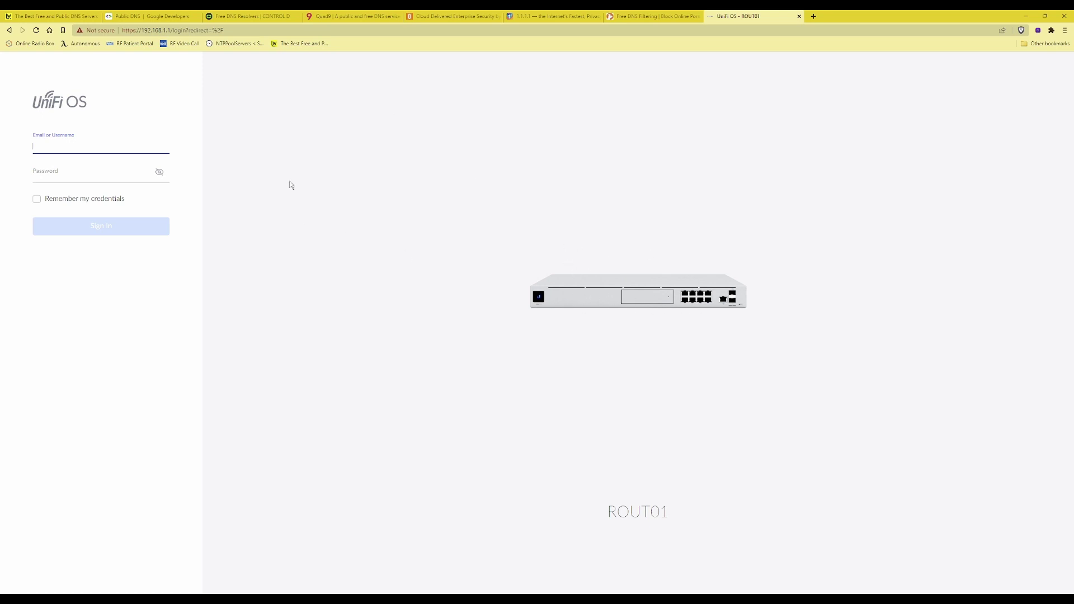
text(admin)
key(Tab)
text(••••••••••••••)
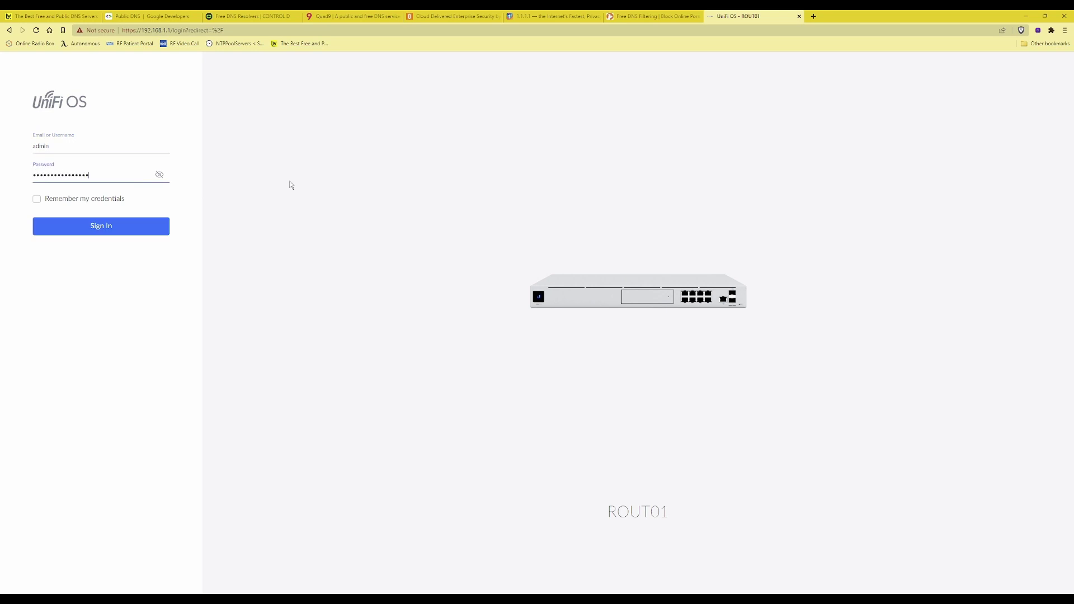
key(Return)
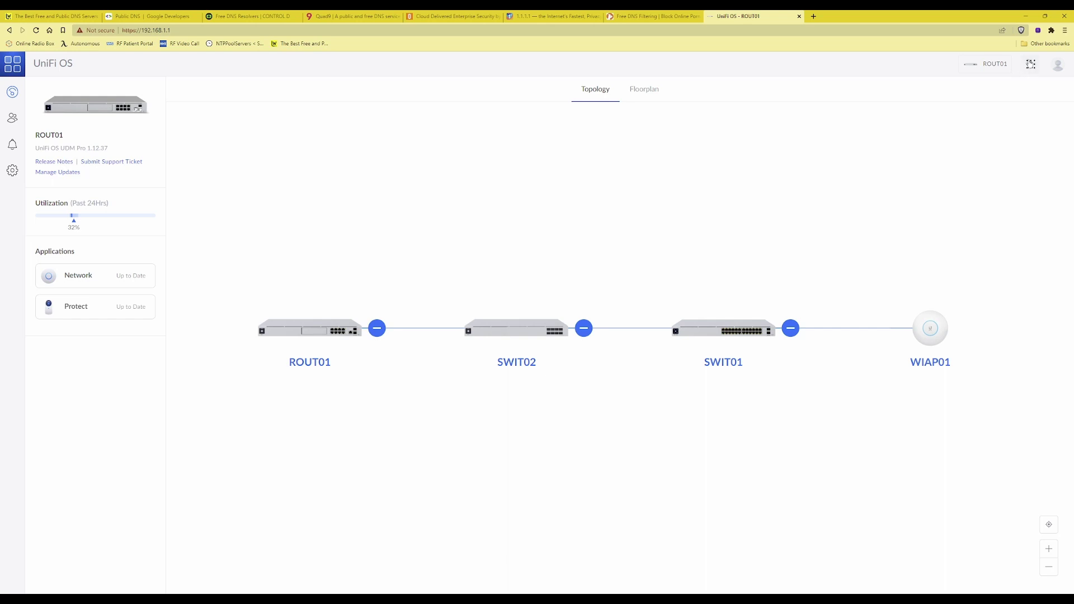
Launch the UniFi Network application from the apps grid and go to its settings
click(1033, 68)
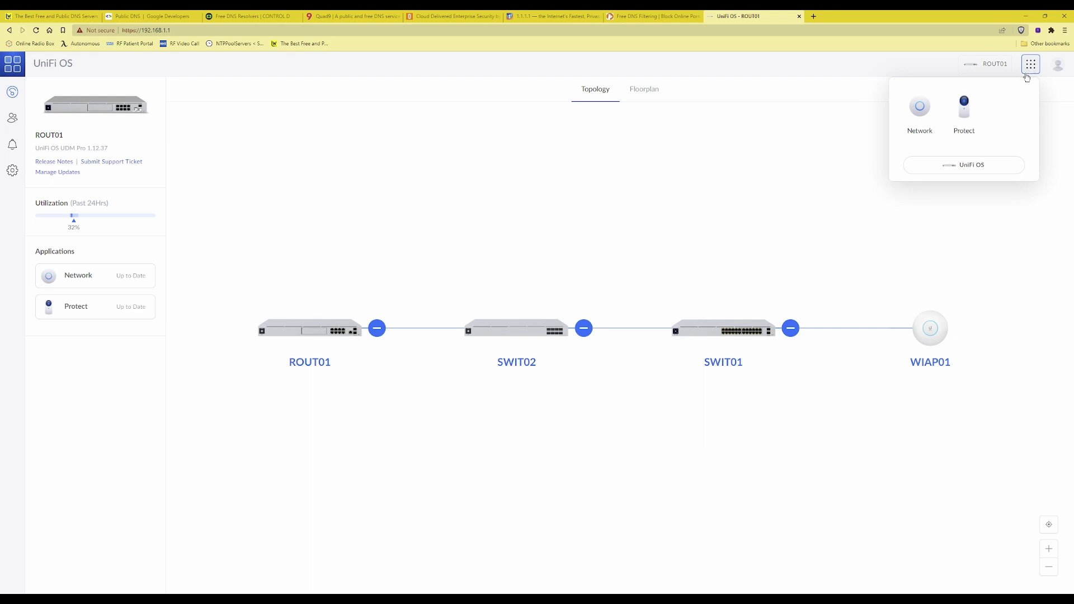
click(915, 112)
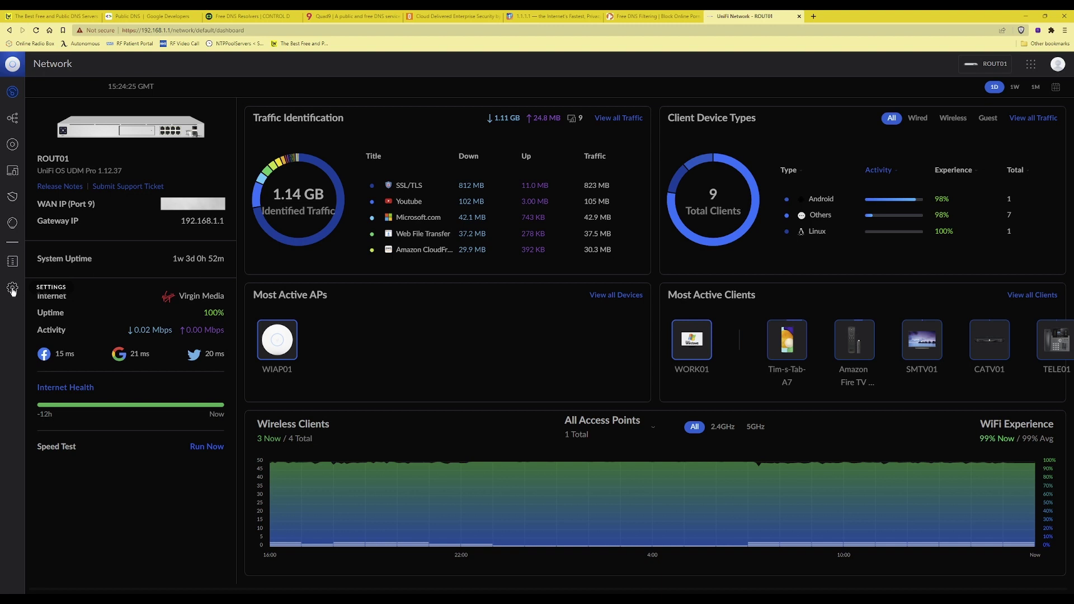
click(13, 289)
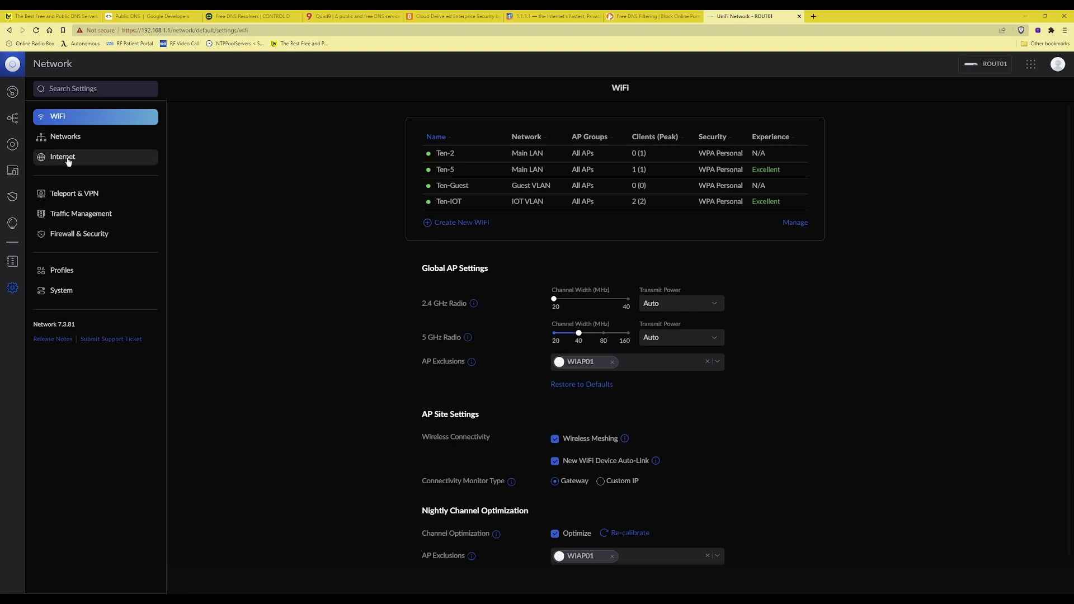
Go to the Internet settings to view the Primary (WAN1) connection
click(72, 158)
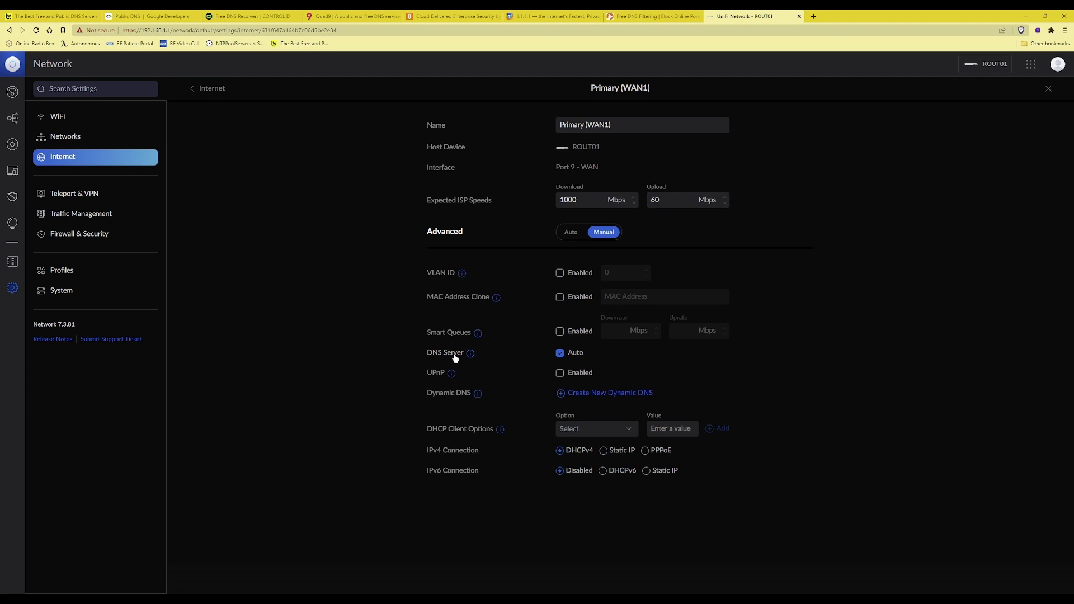
Replace WAN1's Auto DNS with manual servers 1.1.1.1 and 1.0.0.1 and apply the changes
click(560, 355)
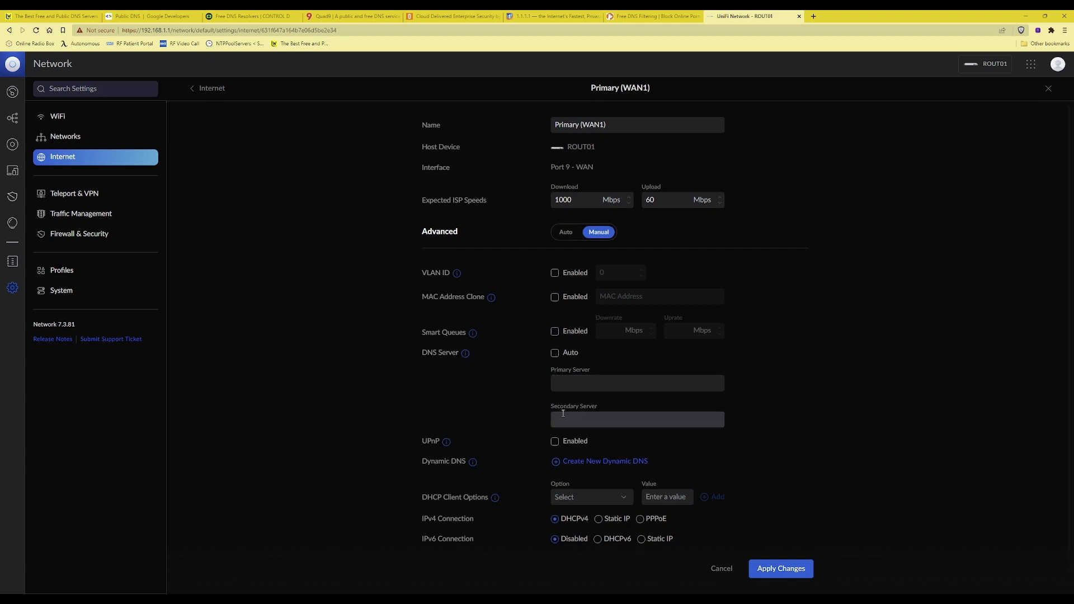
click(647, 382)
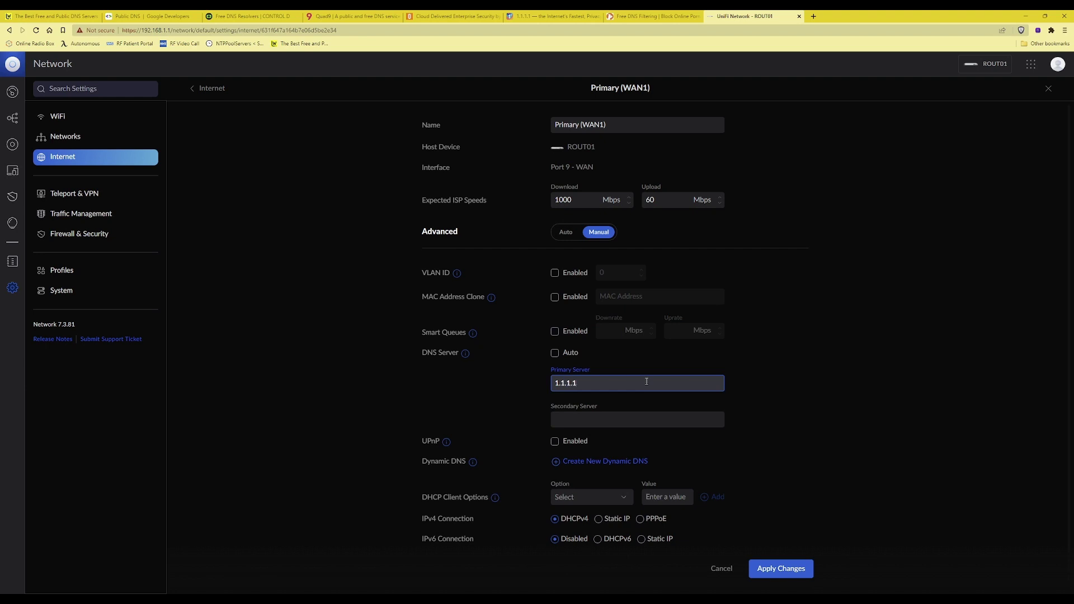
click(647, 419)
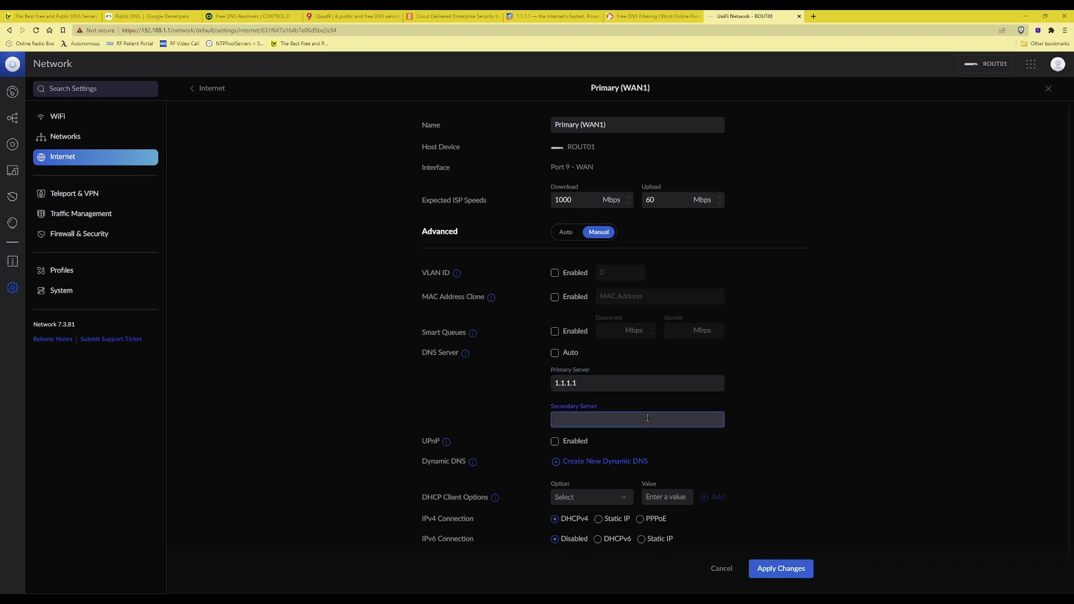
text(1)
click(786, 569)
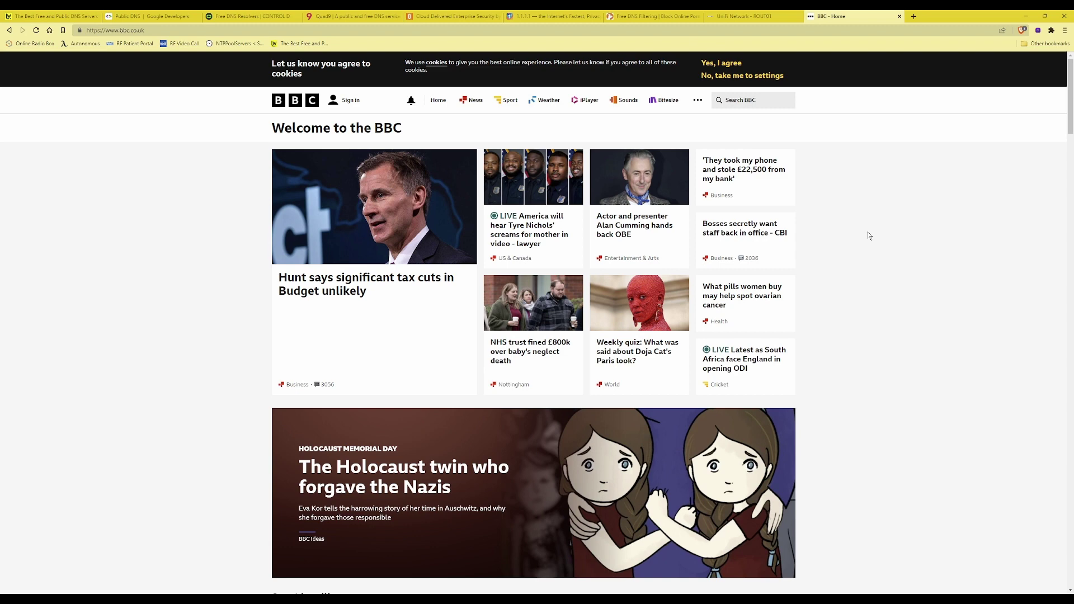
scroll(868, 232, down, 1)
scroll(868, 231, up, 1)
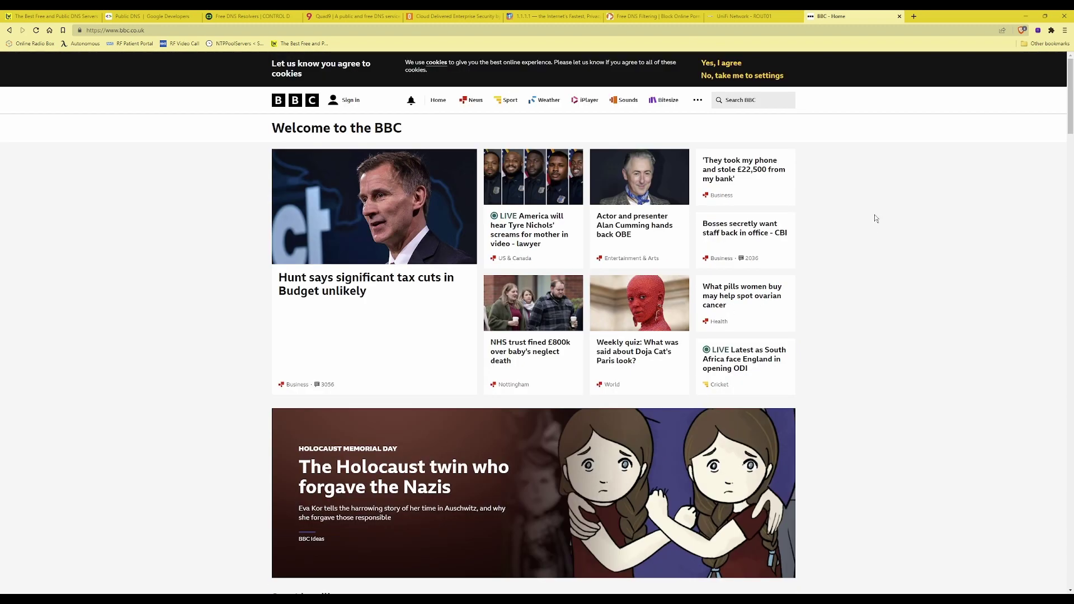